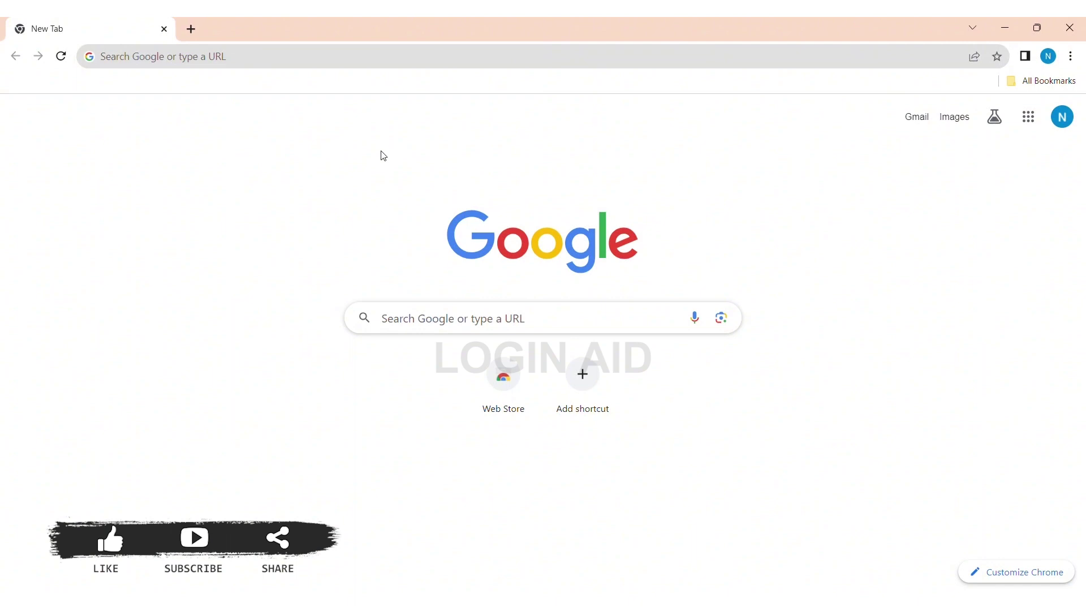
# Step: Go to sezzle.com in Chrome
pyautogui.click(345, 56)
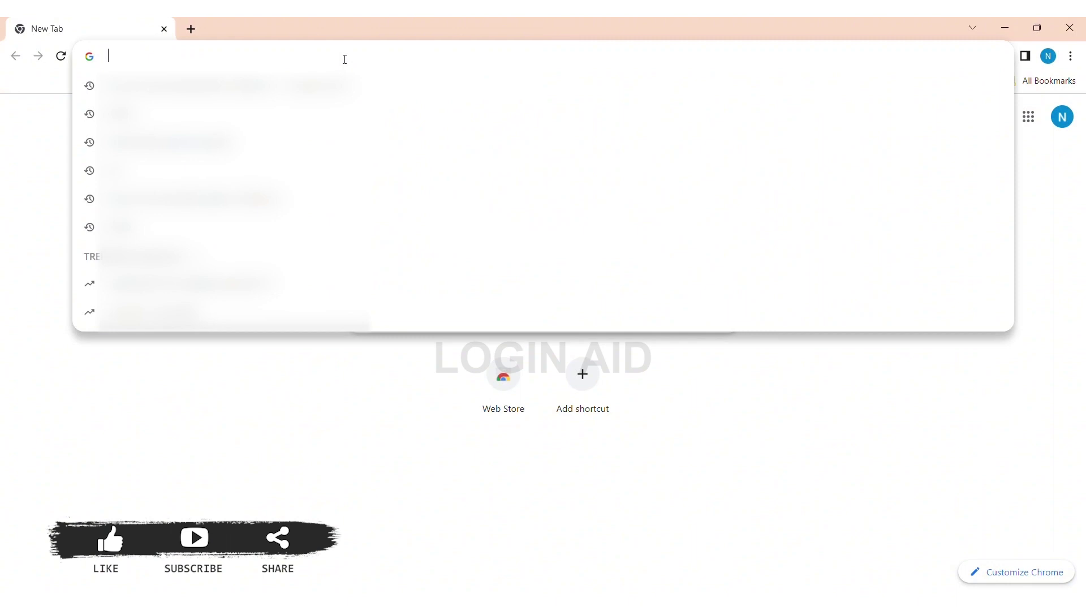
pyautogui.write('sezzle.com')
pyautogui.press('Return')
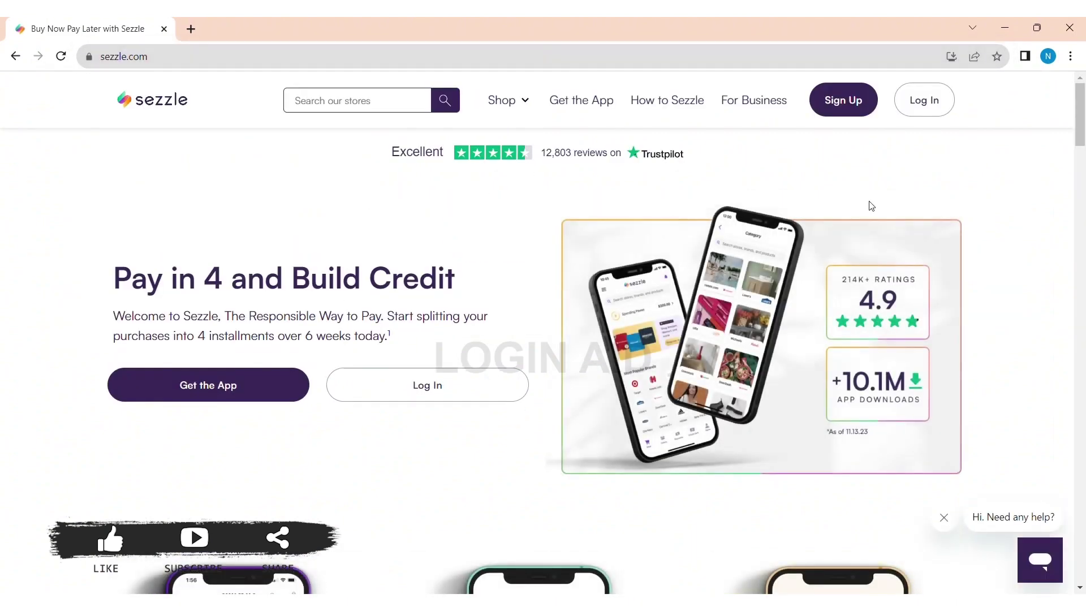
# Step: Open the Sezzle Log In page from the top navigation
pyautogui.click(924, 105)
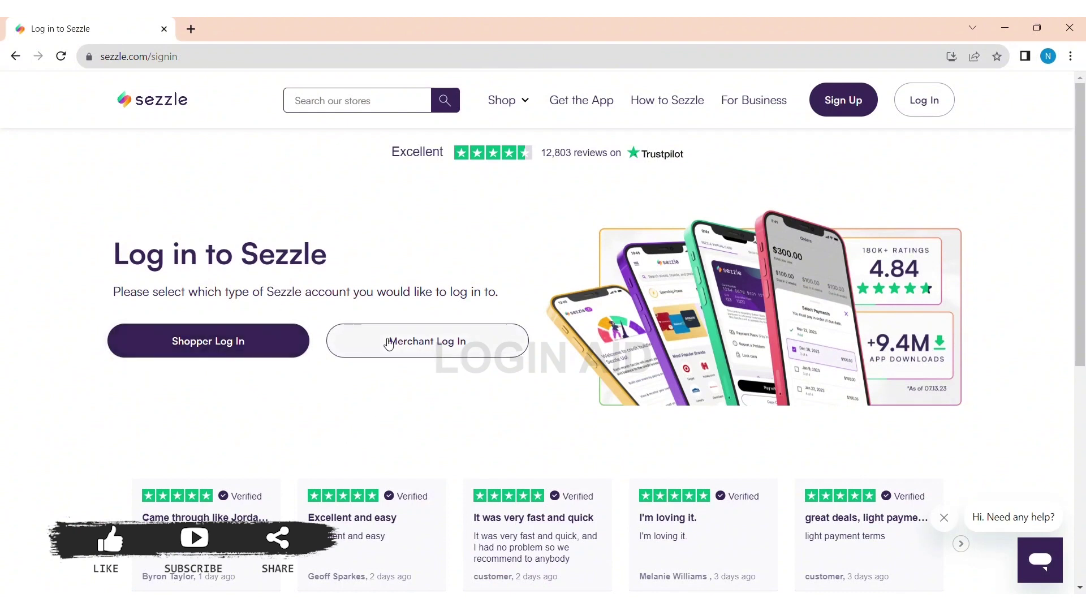
# Step: Start the shopper phone login, then go back and open Merchant Log In
pyautogui.click(252, 347)
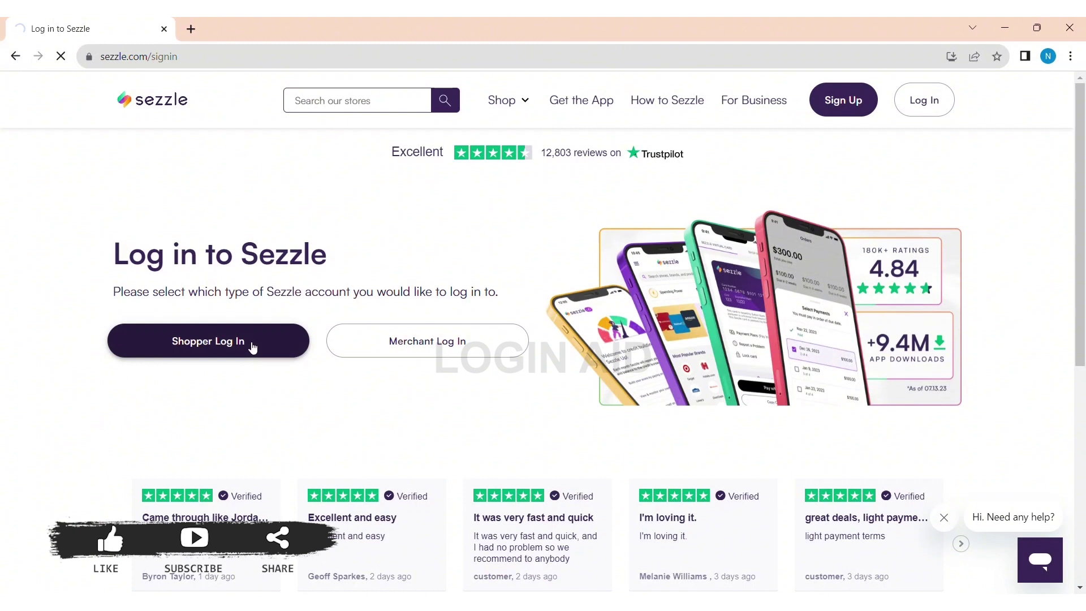
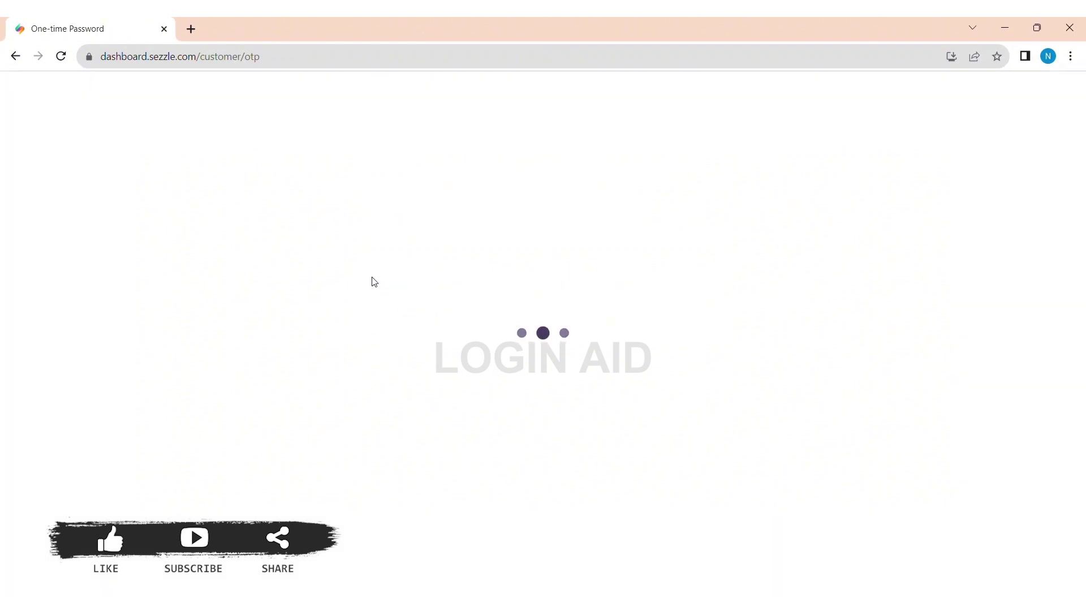
pyautogui.click(16, 56)
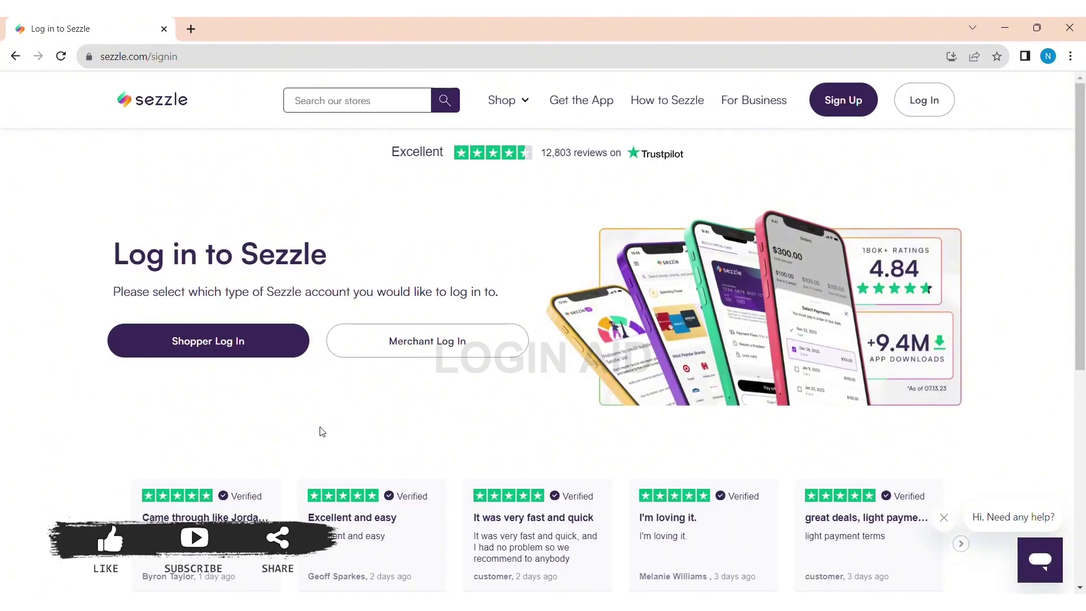
pyautogui.click(419, 342)
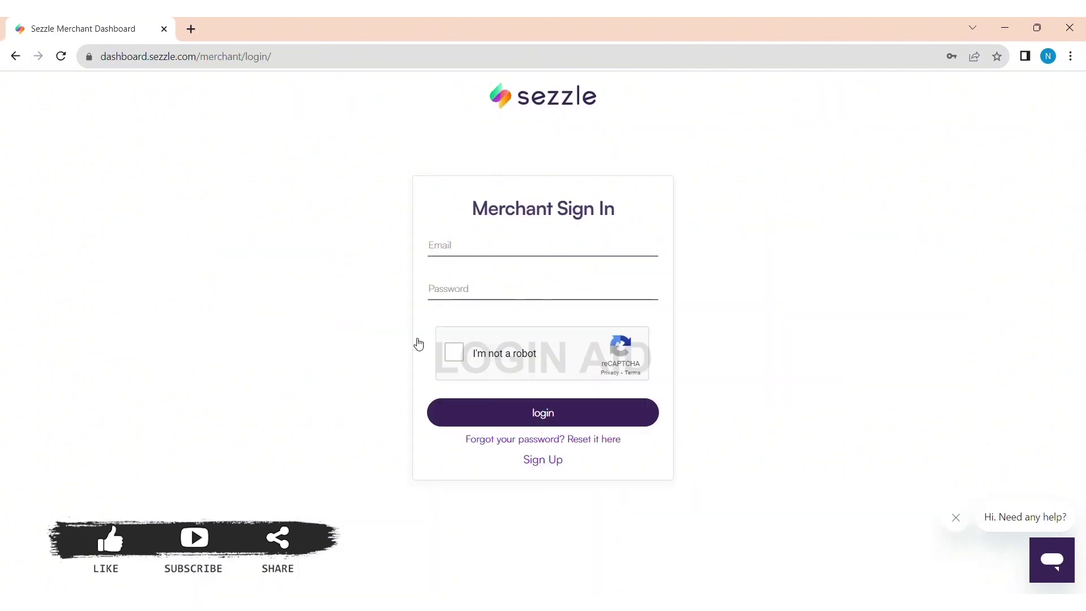
# Step: Enter the merchant email, paste the password, and tick the reCAPTCHA checkbox
pyautogui.click(466, 251)
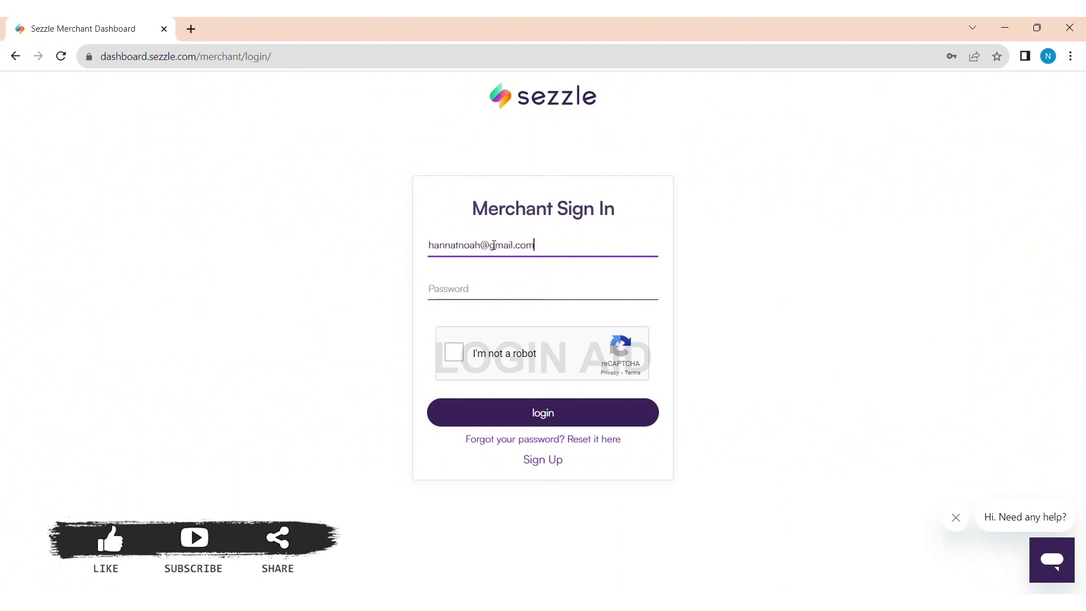
pyautogui.click(484, 296)
pyautogui.hotkey('ctrl', 'v')
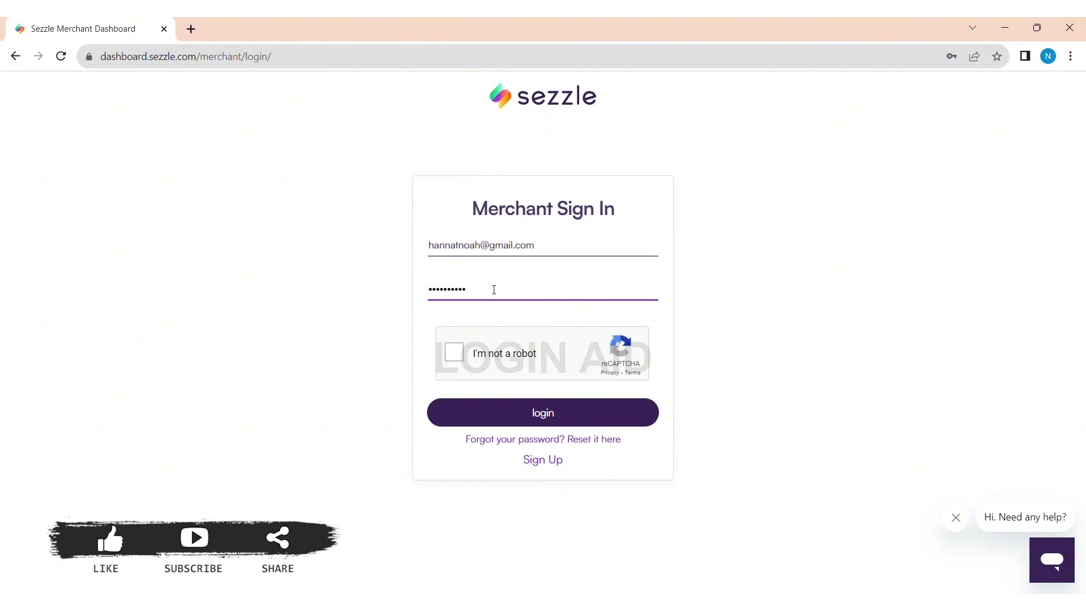
pyautogui.click(455, 359)
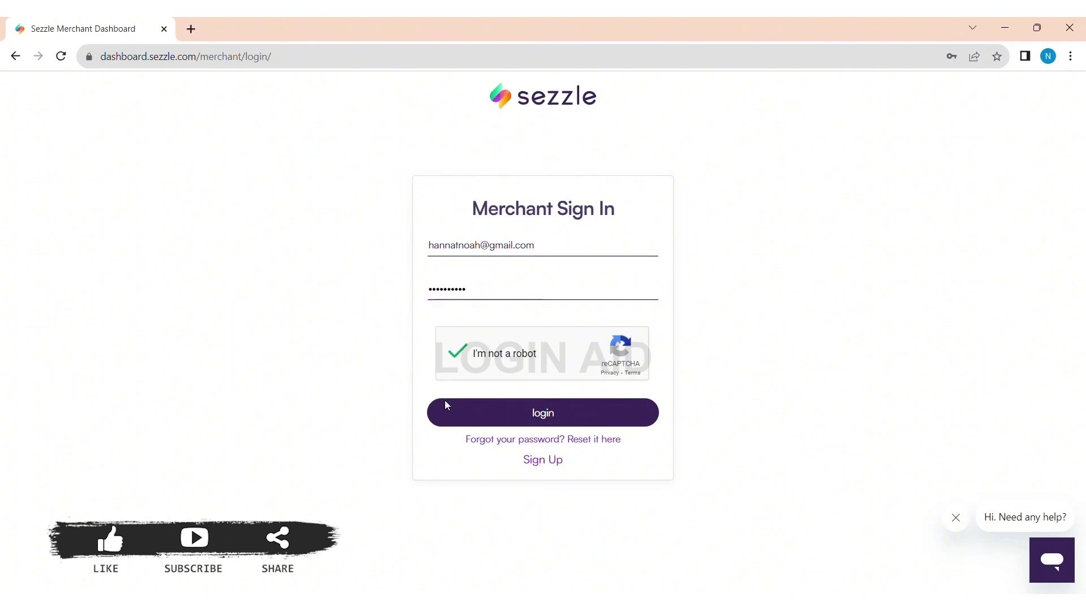
# Step: Submit the merchant sign-in form and wait for the page to load
pyautogui.click(478, 413)
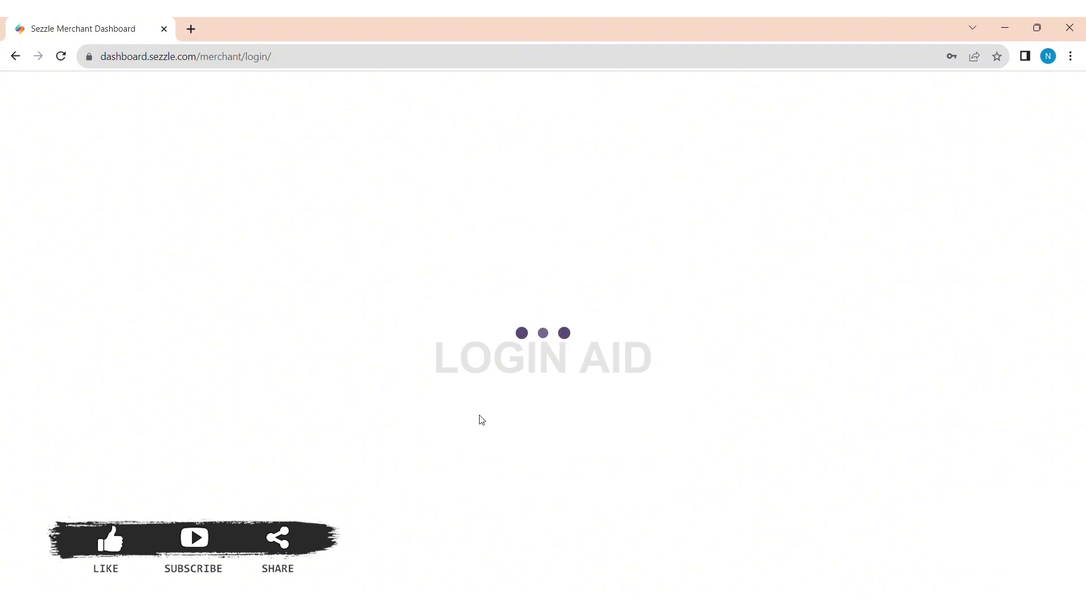